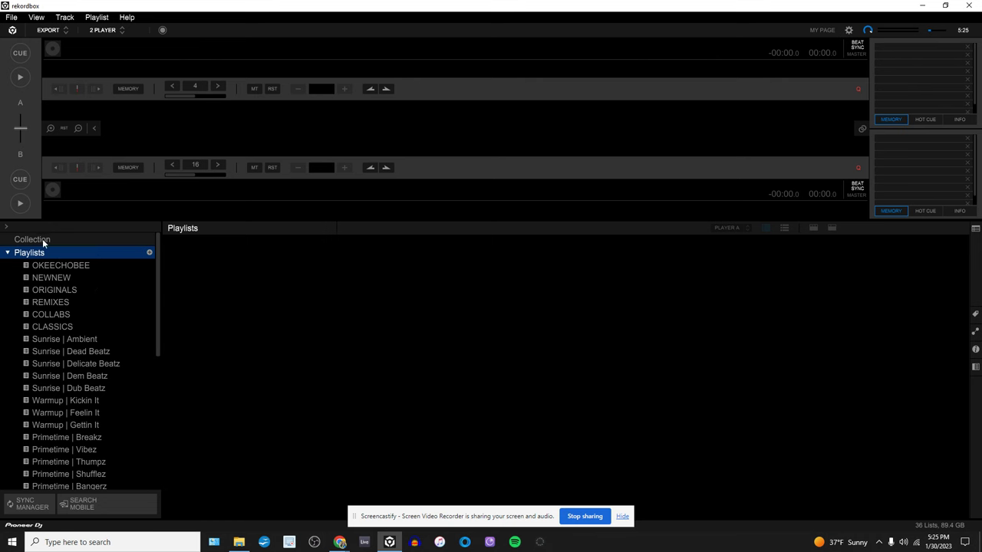
Expand the Playlists folder and add a new empty playlist named PRACTICE.
left_click(8, 253)
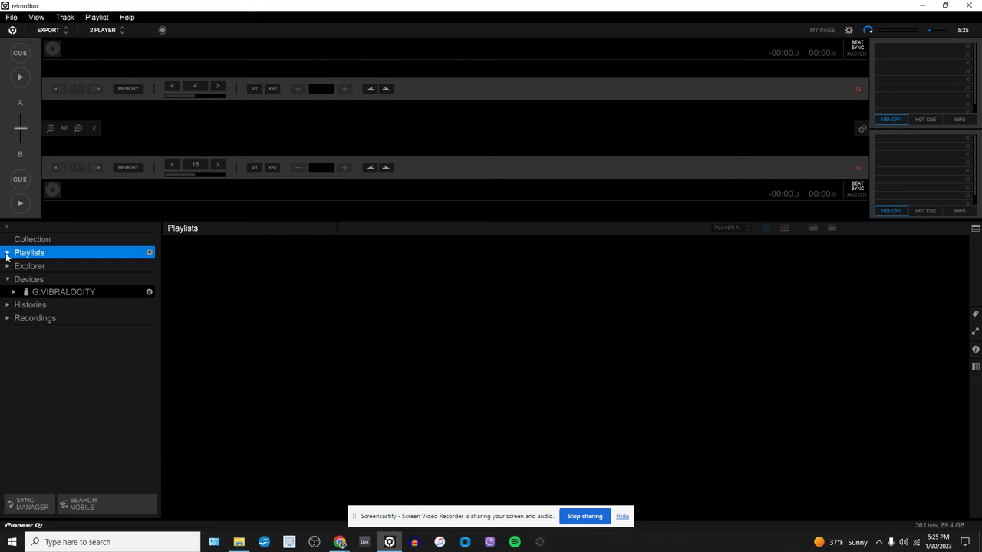
left_click(6, 254)
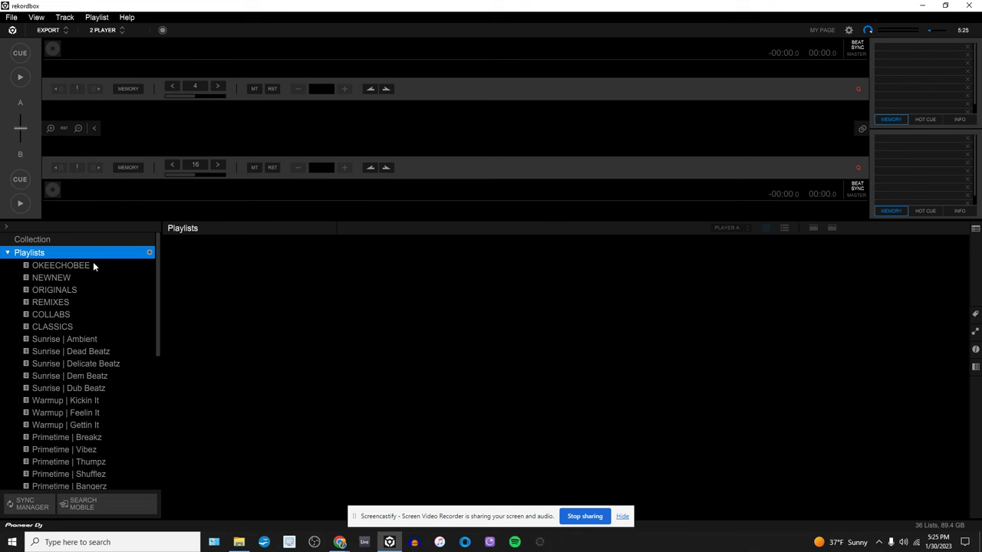
left_click(149, 255)
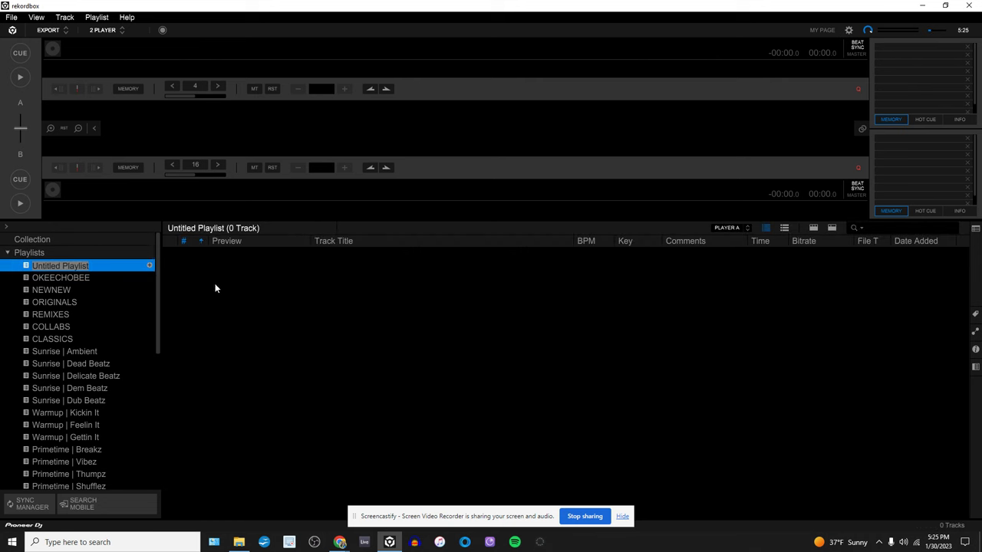
type("PRACTICE")
key("Return")
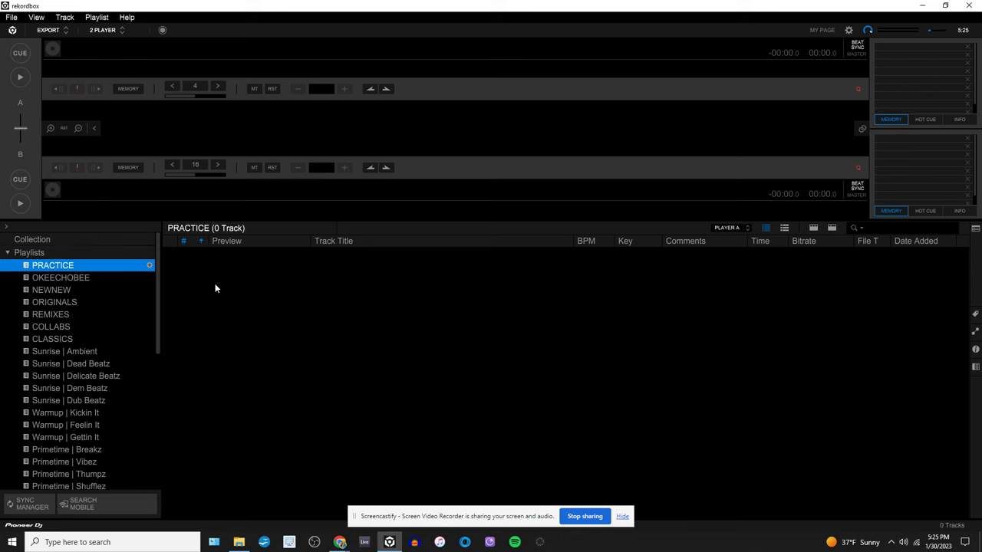
Drag the nine selected WAV files from the G: drive's PRACTICE folder into the PRACTICE playlist.
key("alt+Tab")
key("alt+Tab")
key("alt+Tab")
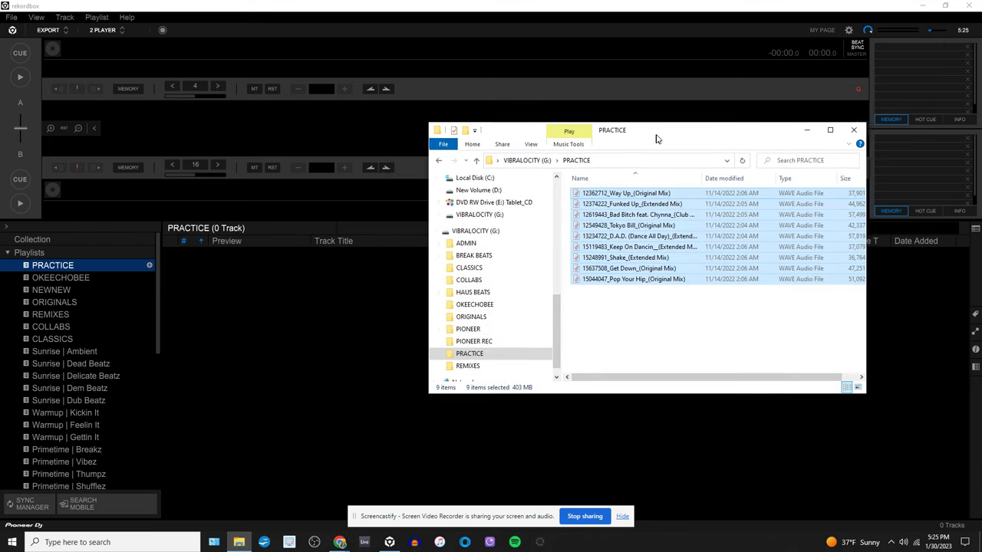
left_click_drag(620, 145, 664, 143)
left_click_drag(638, 222, 340, 328)
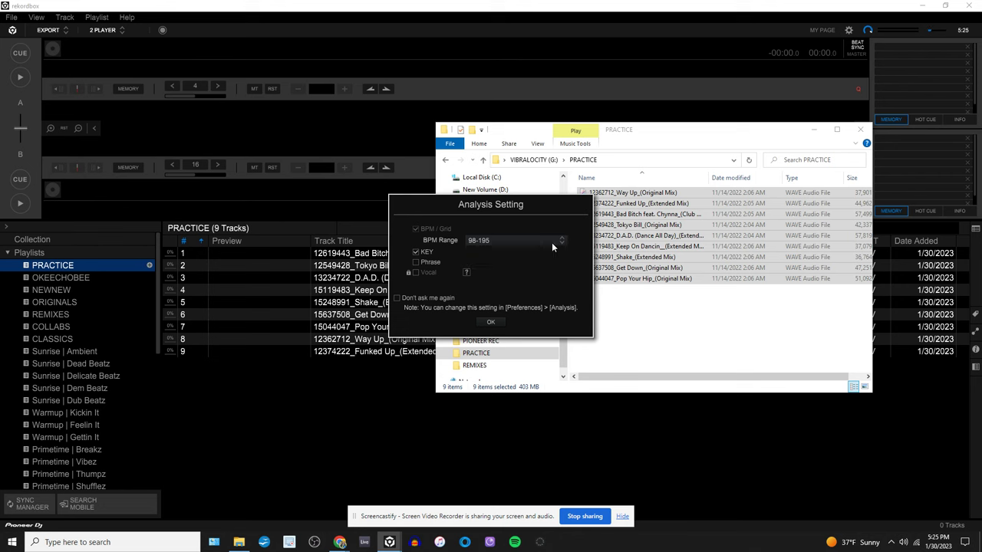
Analyse the nine new tracks with KEY detection on and the BPM range kept at 98-195.
left_click(482, 243)
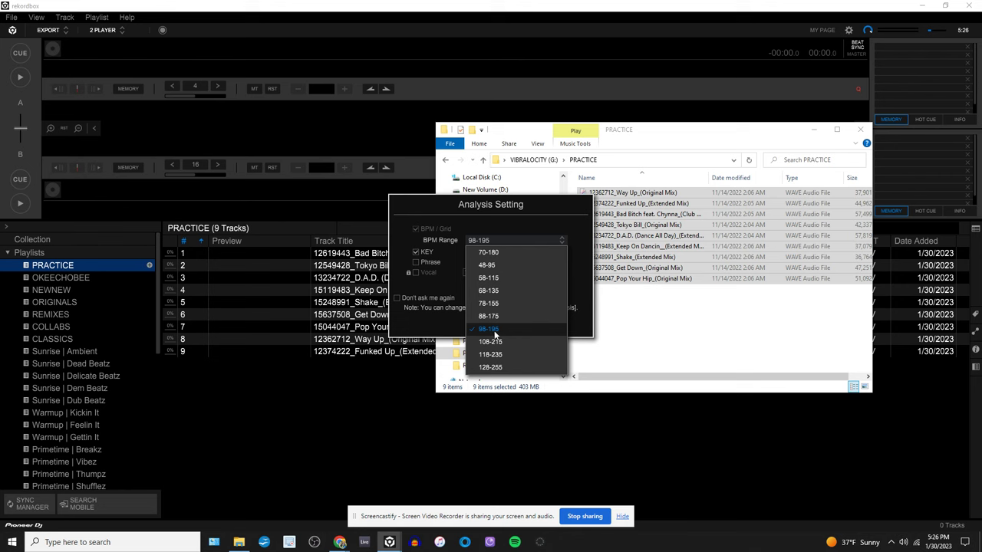
left_click(521, 228)
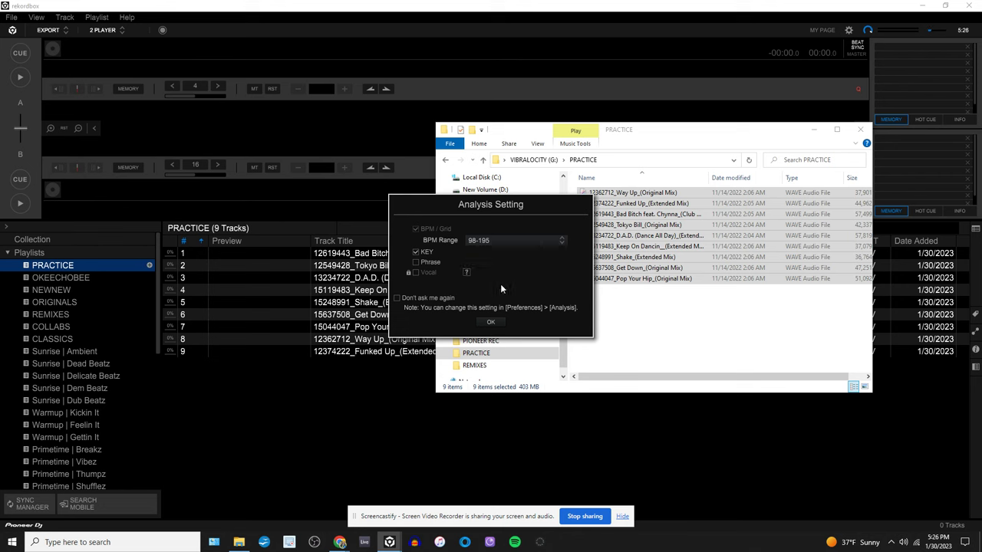
left_click(490, 322)
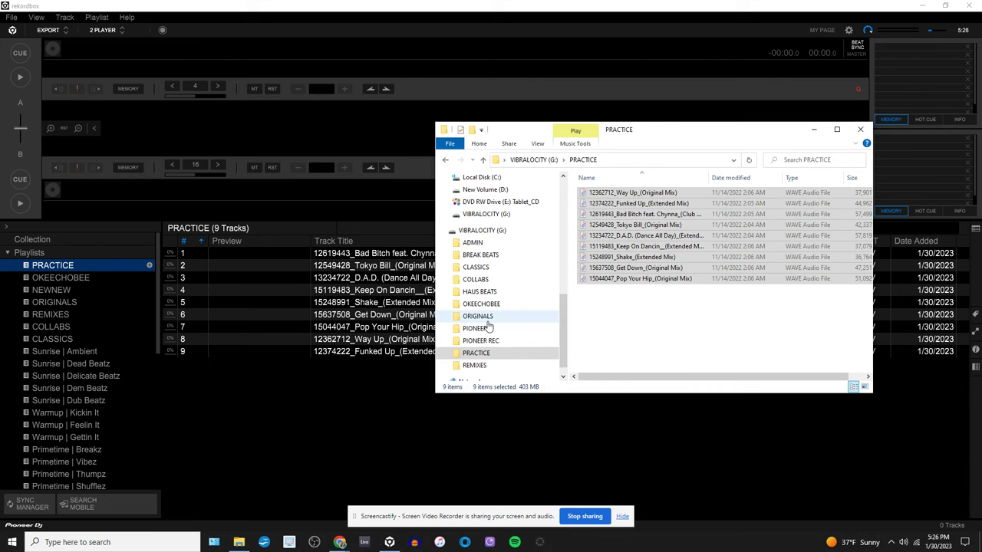
Bring rekordbox in front of Explorer and let all nine tracks finish analysing.
left_click(335, 395)
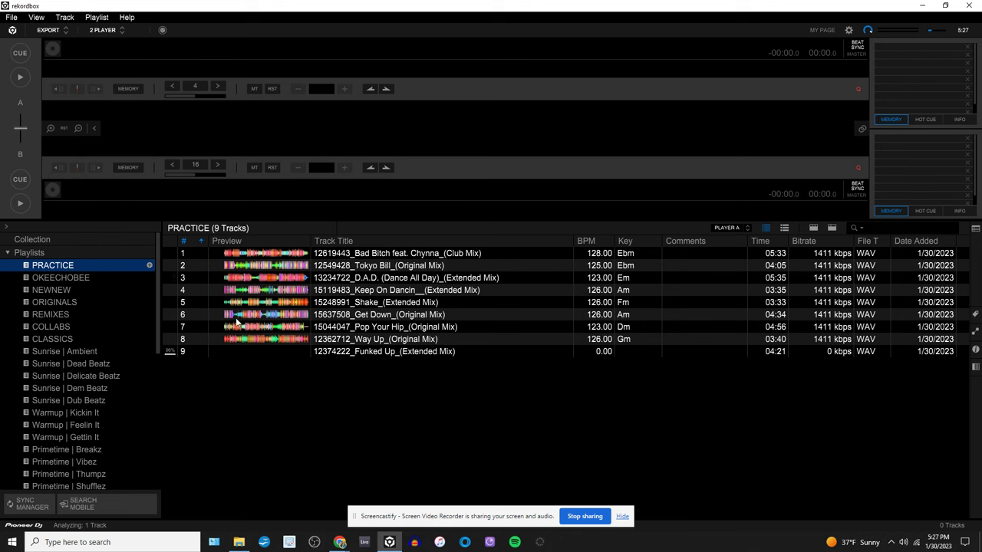
Load Bad Bitch feat. Chynna (128.00 BPM, Ebm) onto deck A and play its intro to check the grid.
double_click(362, 258)
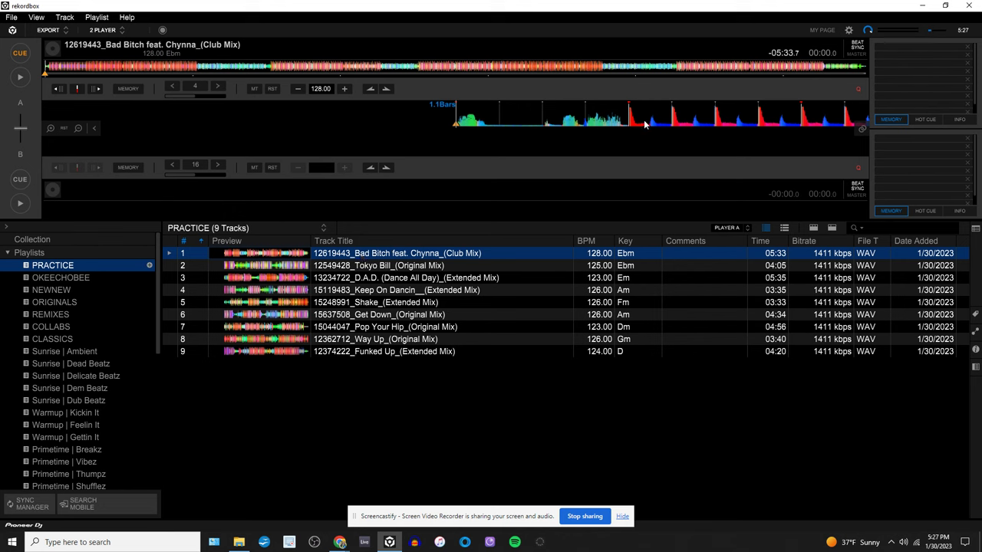
left_click_drag(577, 119, 574, 119)
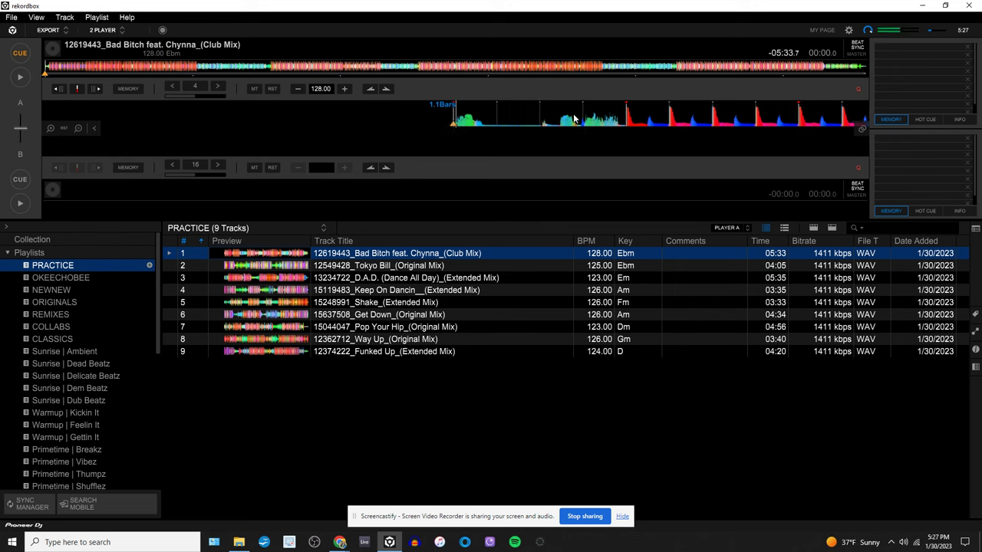
key("space")
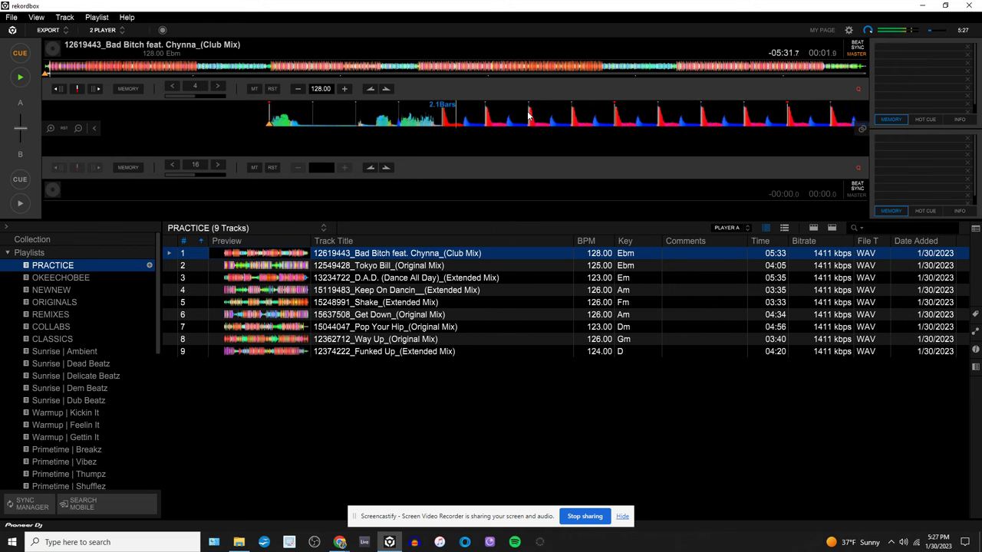
key("c")
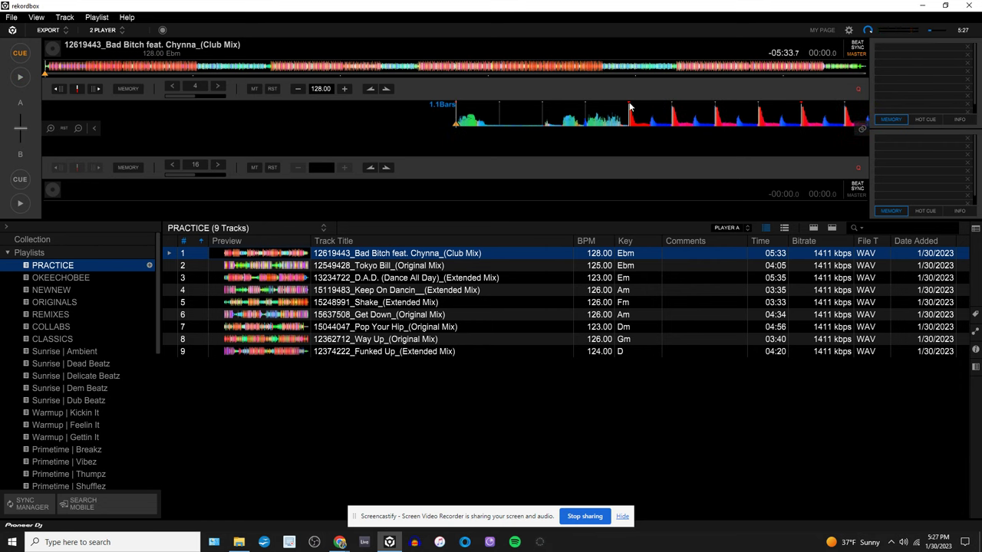
key("space")
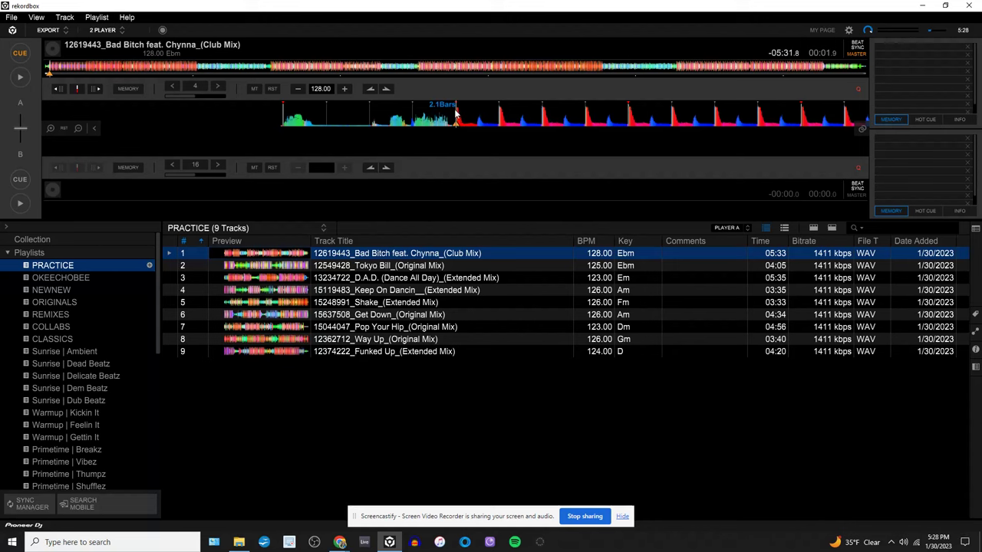
Save memory cues on Bad Bitch at the first beat, 00:01:902, and at 01:31:902.
left_click(131, 91)
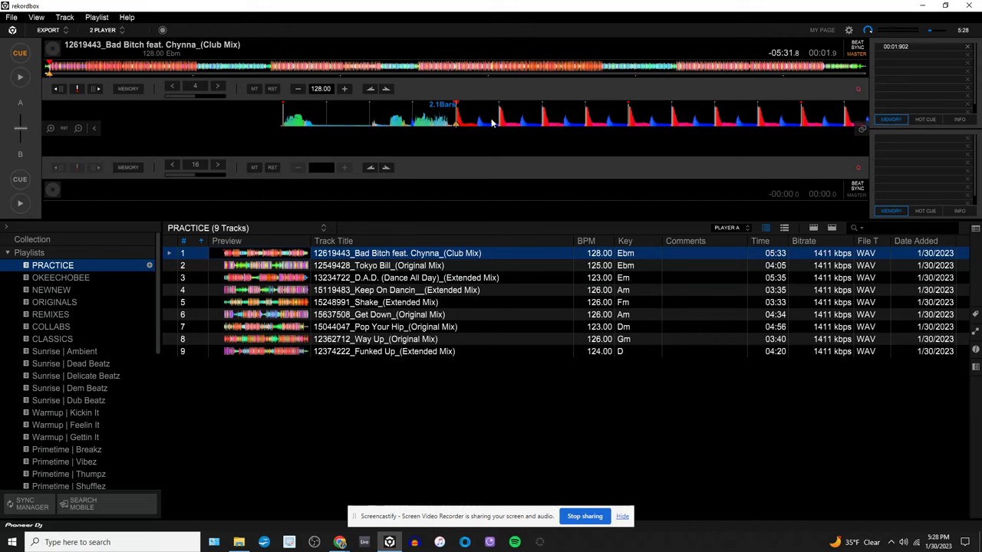
left_click(271, 67)
left_click_drag(577, 112, 493, 115)
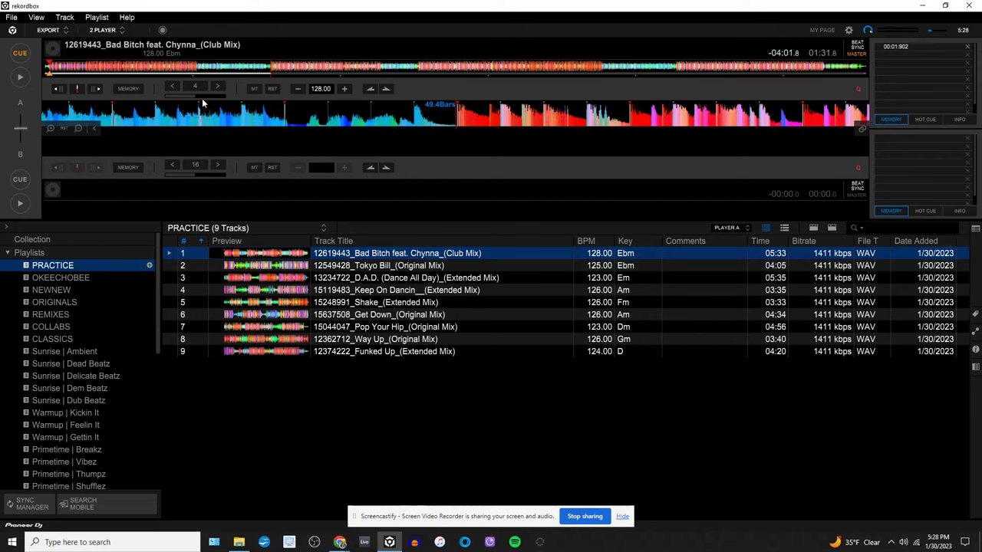
left_click(21, 55)
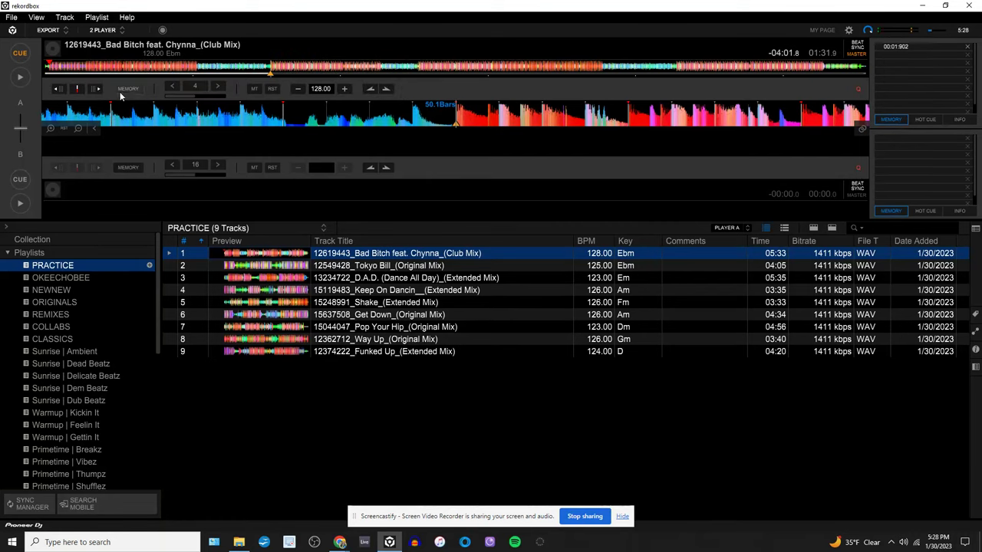
left_click(127, 88)
Sort the PRACTICE tracks by ascending BPM, from D.A.D. at 123.00 to Bad Bitch at 128.00.
left_click(595, 241)
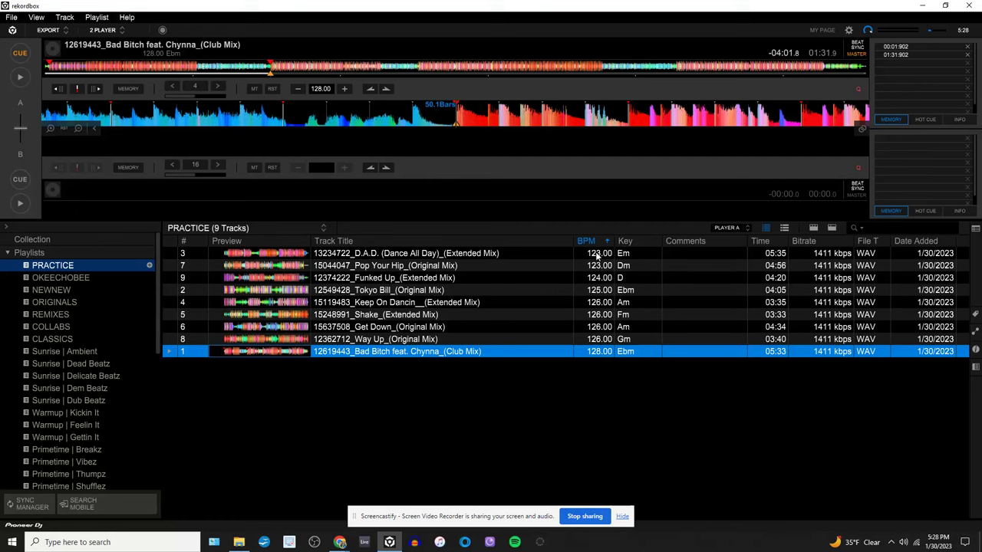
left_click(596, 243)
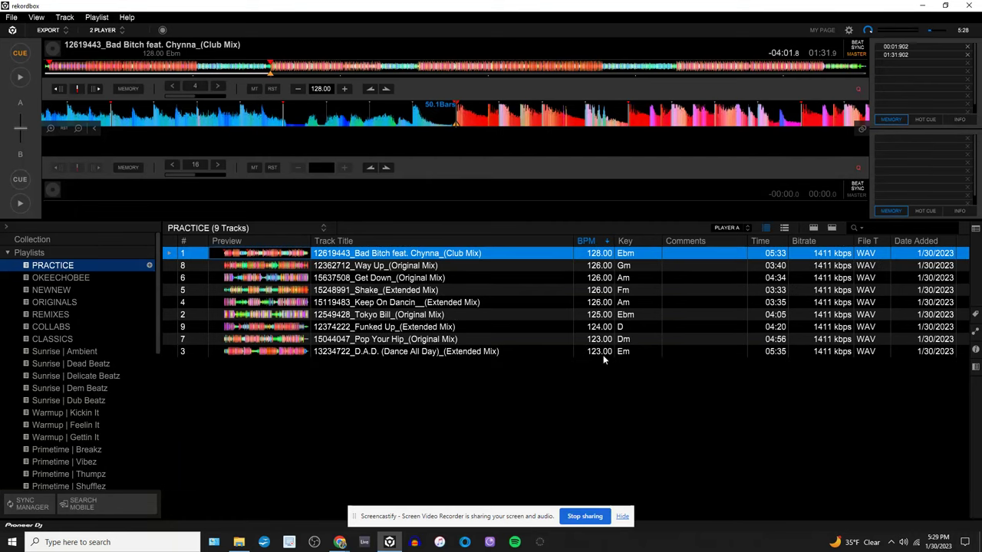
left_click(596, 241)
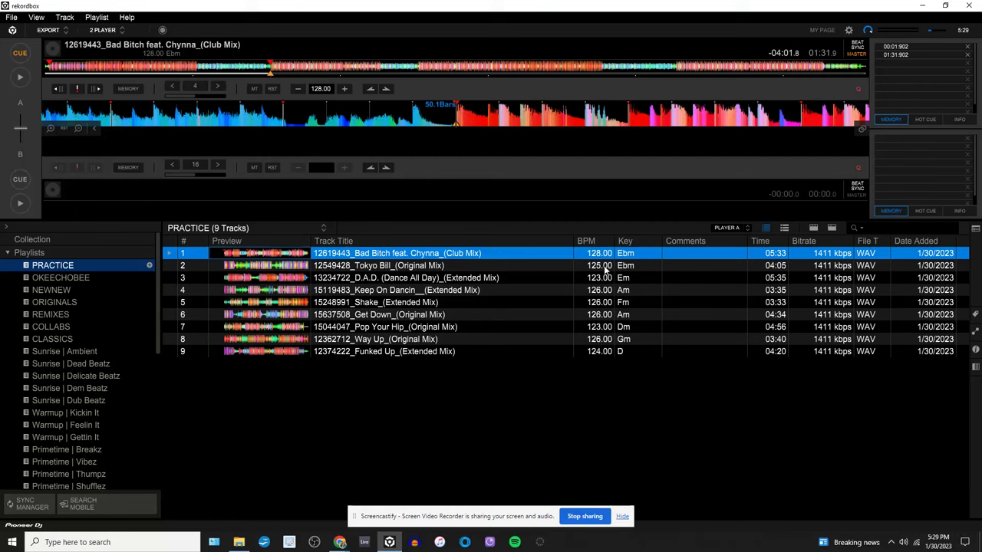
left_click(593, 244)
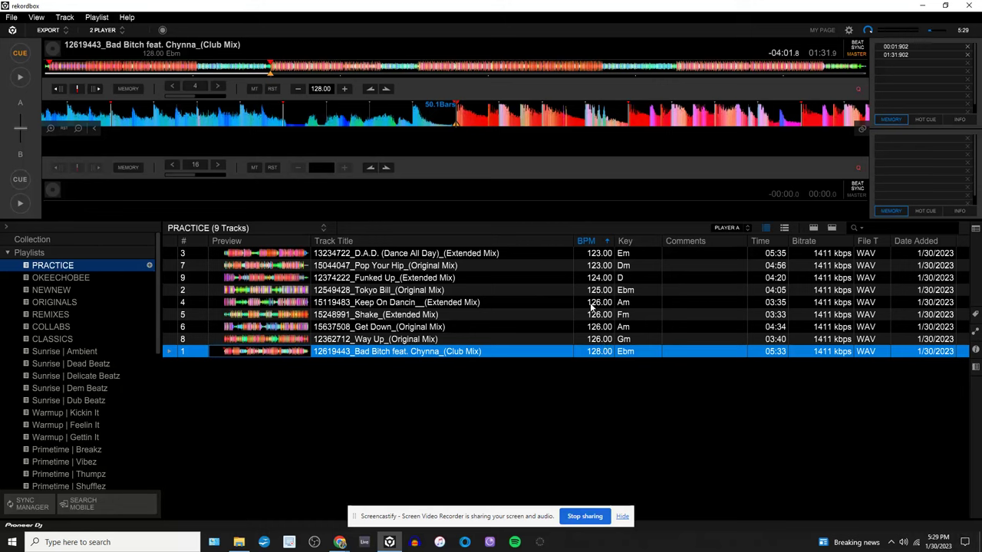
left_click(366, 292)
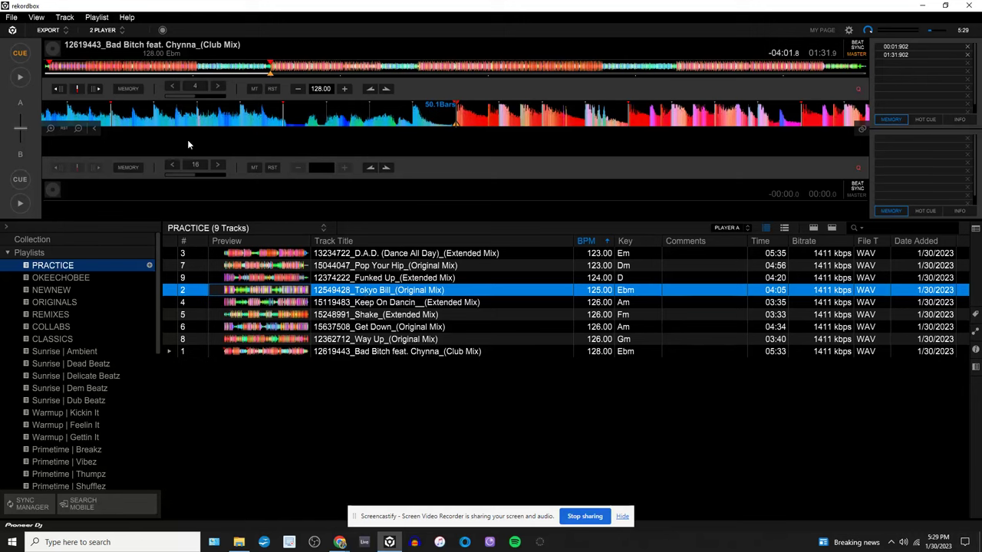
Renumber the tracks 1–9 in BPM order with Playlist > Renumber Track Order.
left_click(97, 17)
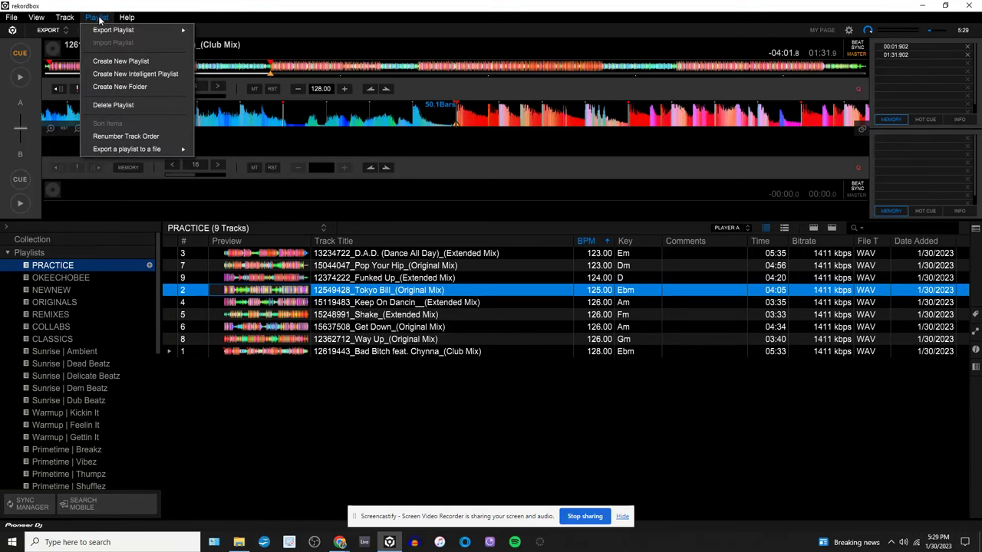
left_click(126, 136)
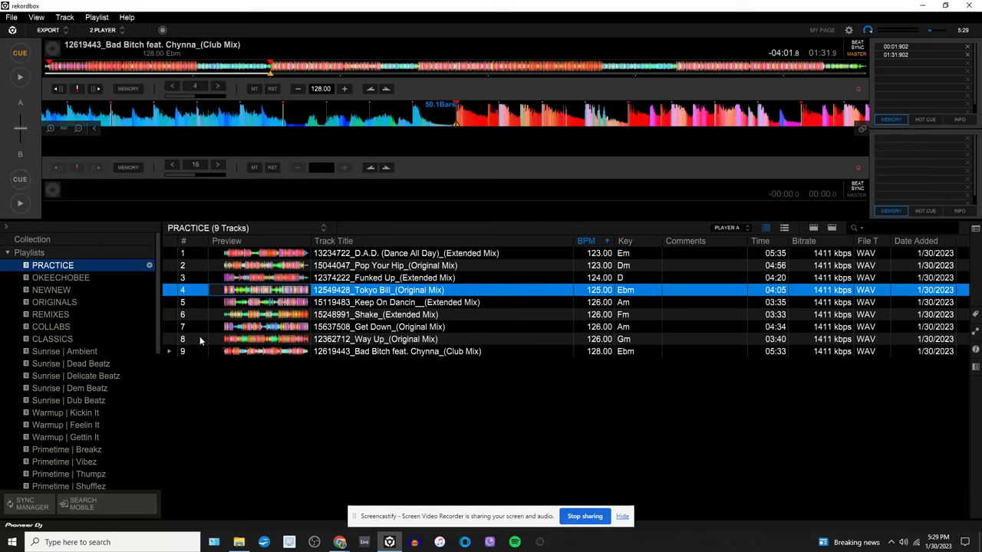
Sort by track number, then move Tokyo Bill to fifth, Bad Bitch to seventh, D.A.D. to second.
left_click(187, 240)
left_click_drag(345, 292, 434, 309)
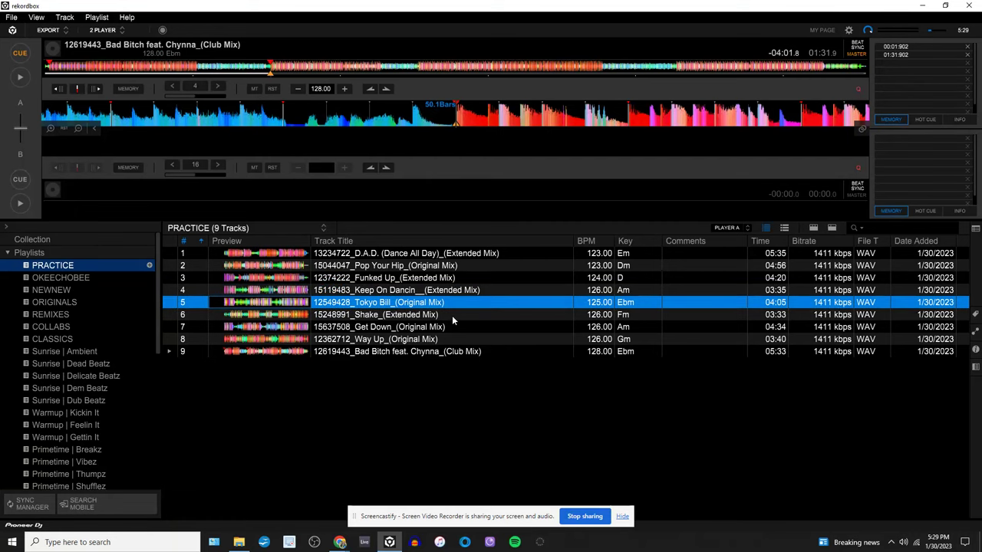
left_click_drag(413, 354, 417, 328)
left_click(423, 254)
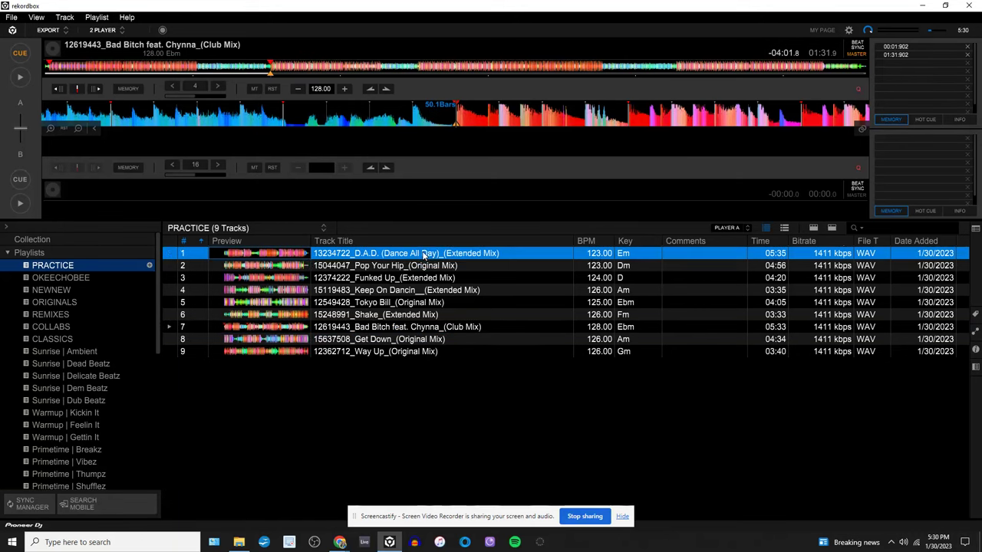
left_click_drag(423, 254, 426, 280)
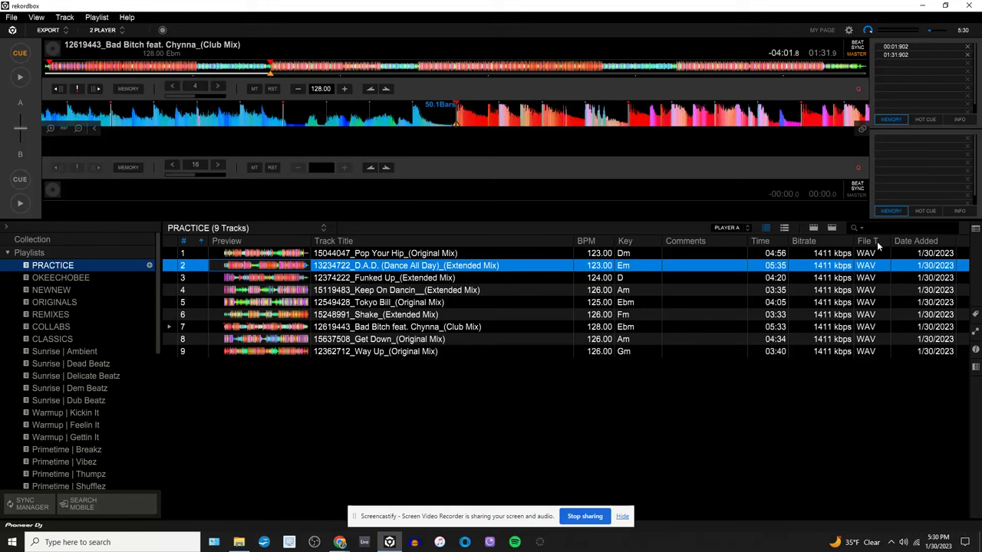
right_click(870, 244)
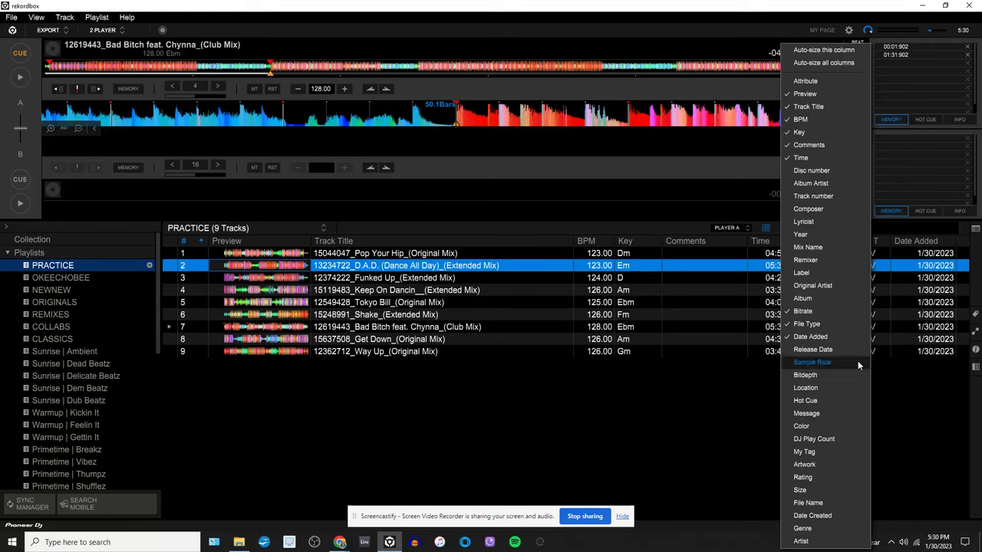
left_click(891, 387)
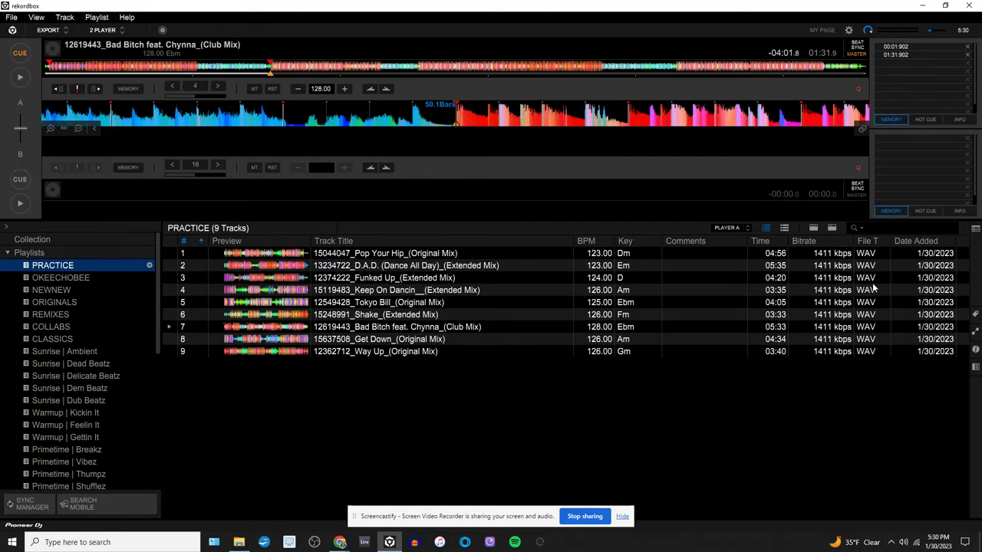